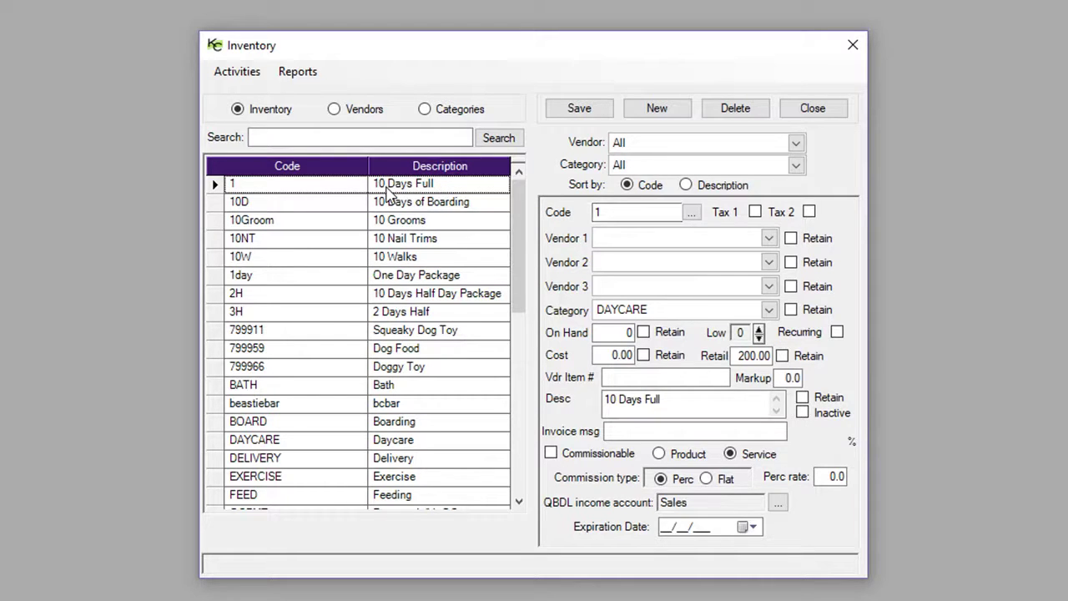
Enable Tax 1 for the 10 Days Full and 10 Grooms items, saving each one.
left_click(756, 212)
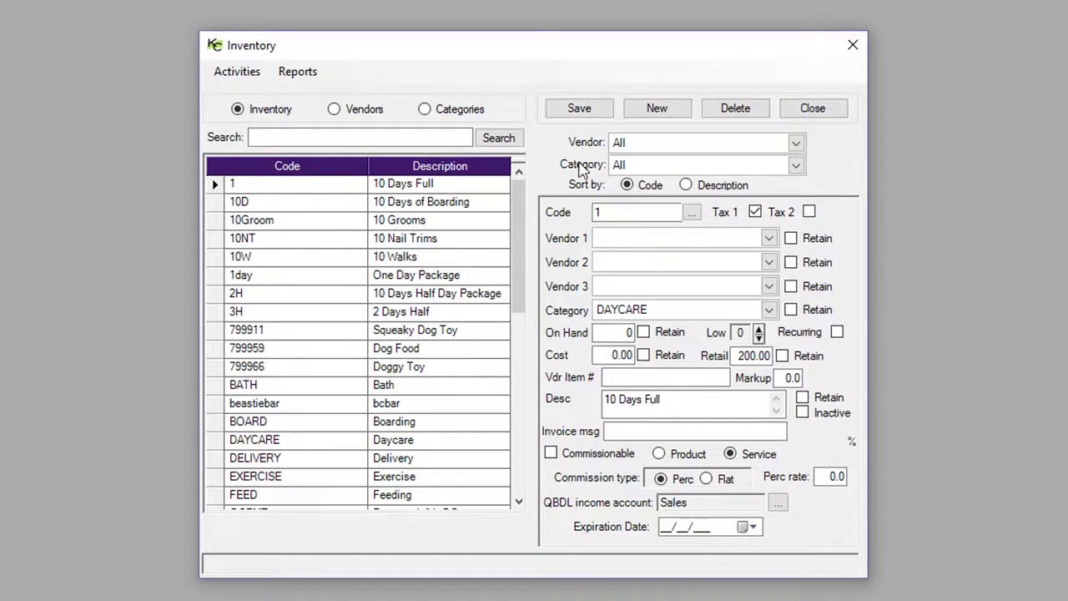
left_click(579, 109)
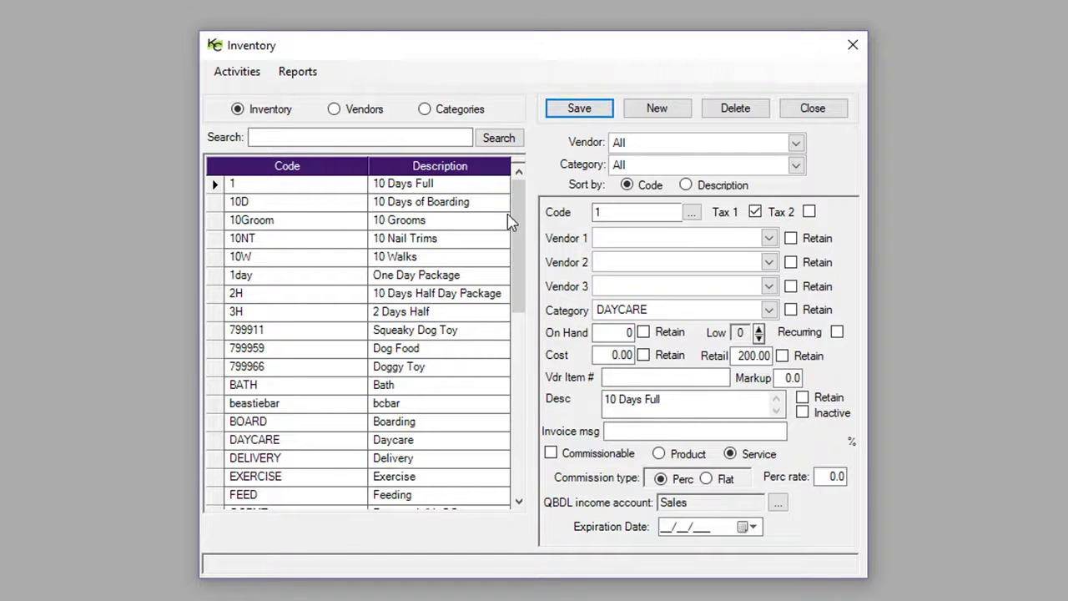
left_click(397, 224)
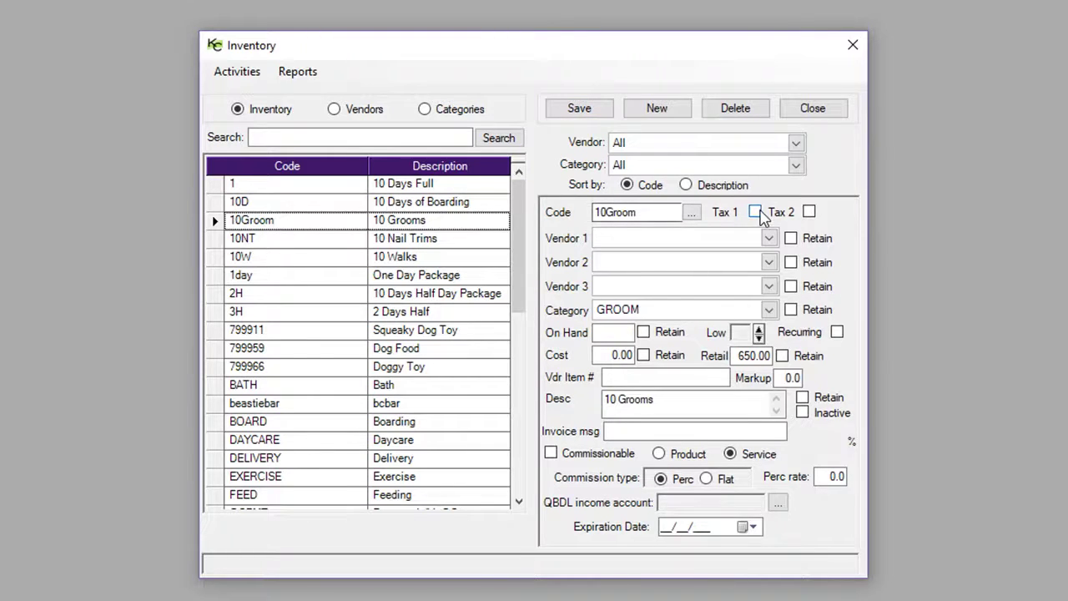
left_click(755, 212)
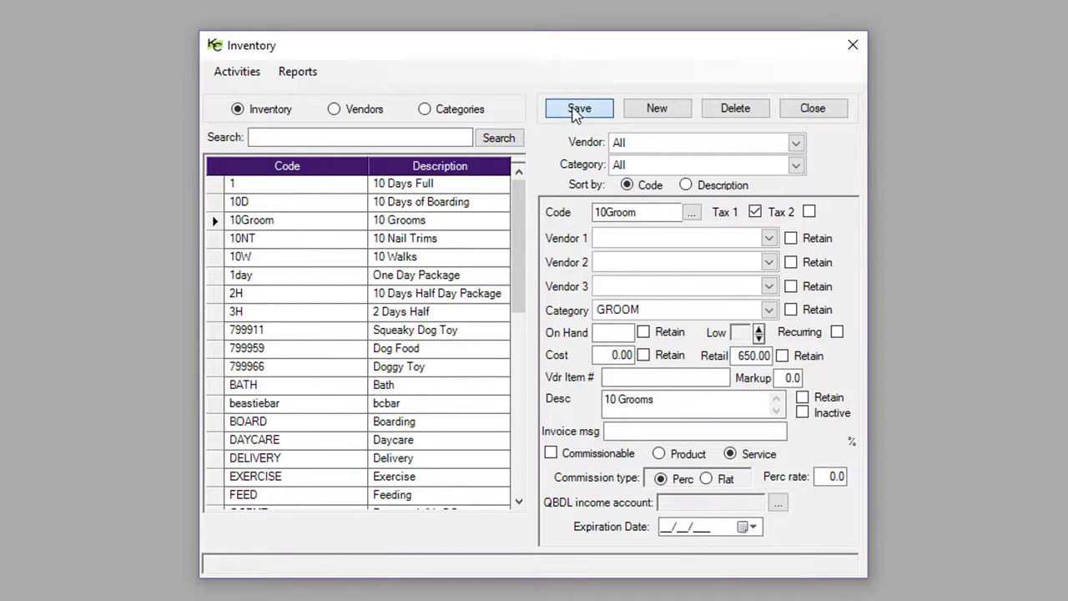
left_click(577, 108)
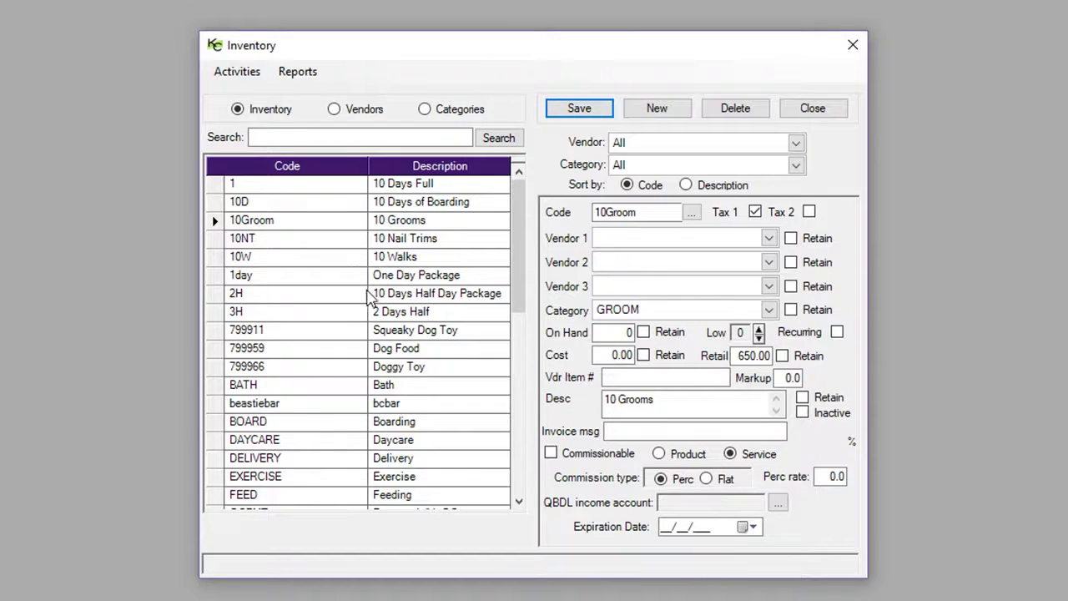
View the One Day Package item, the vendor list, and the Extras, Food and Toys category records.
left_click(367, 281)
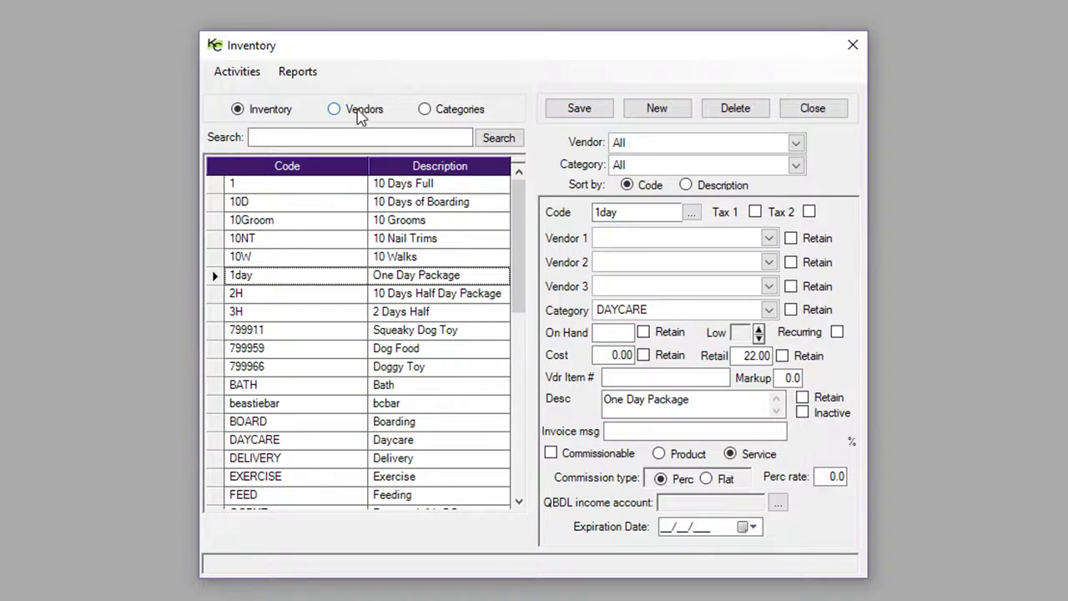
left_click(358, 113)
left_click(447, 114)
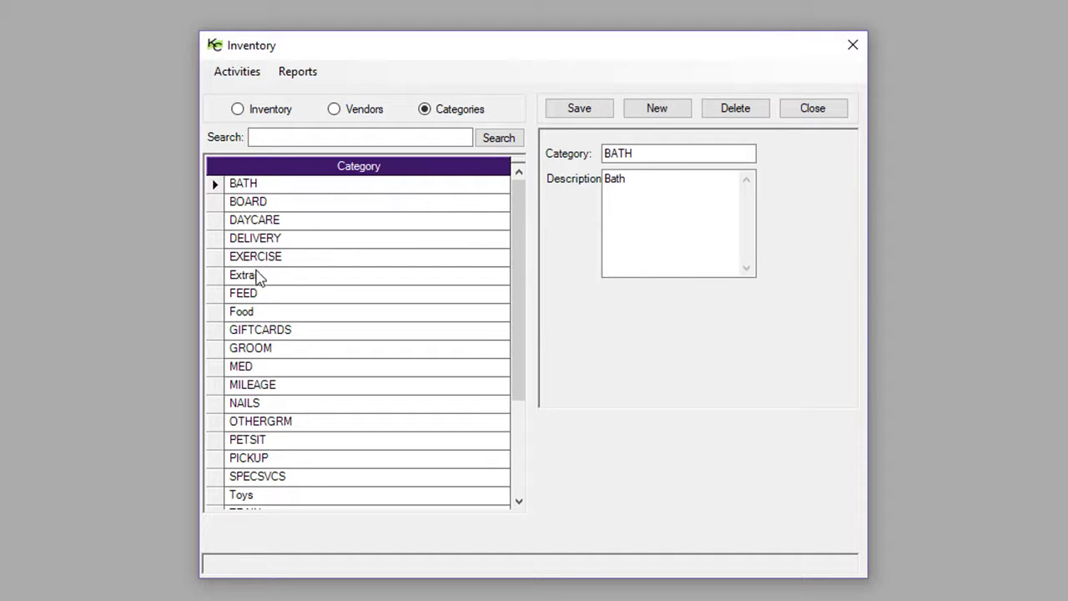
left_click(257, 277)
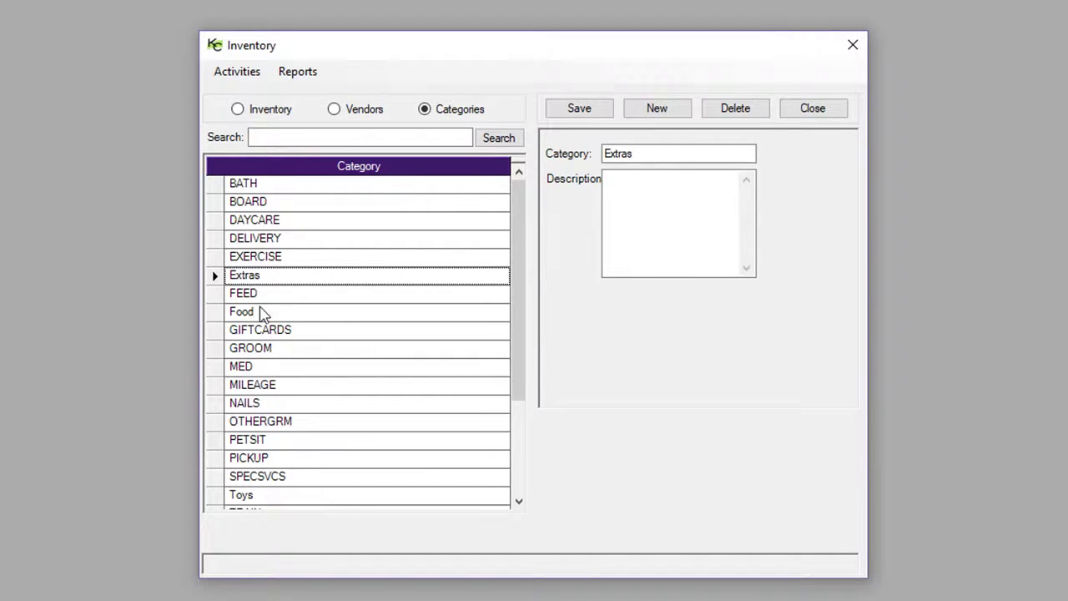
left_click(262, 312)
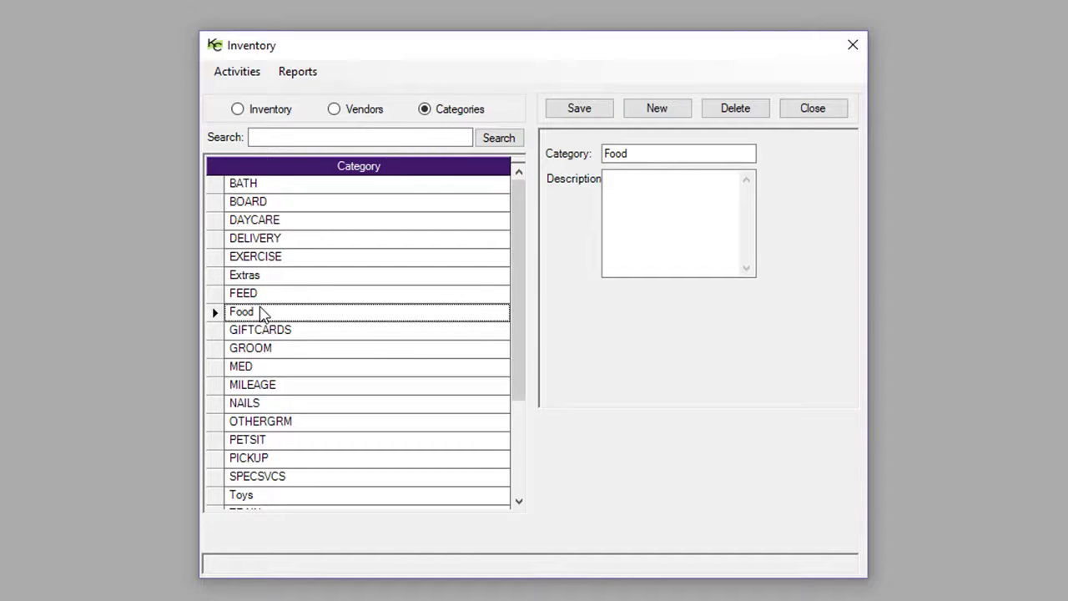
left_click(273, 497)
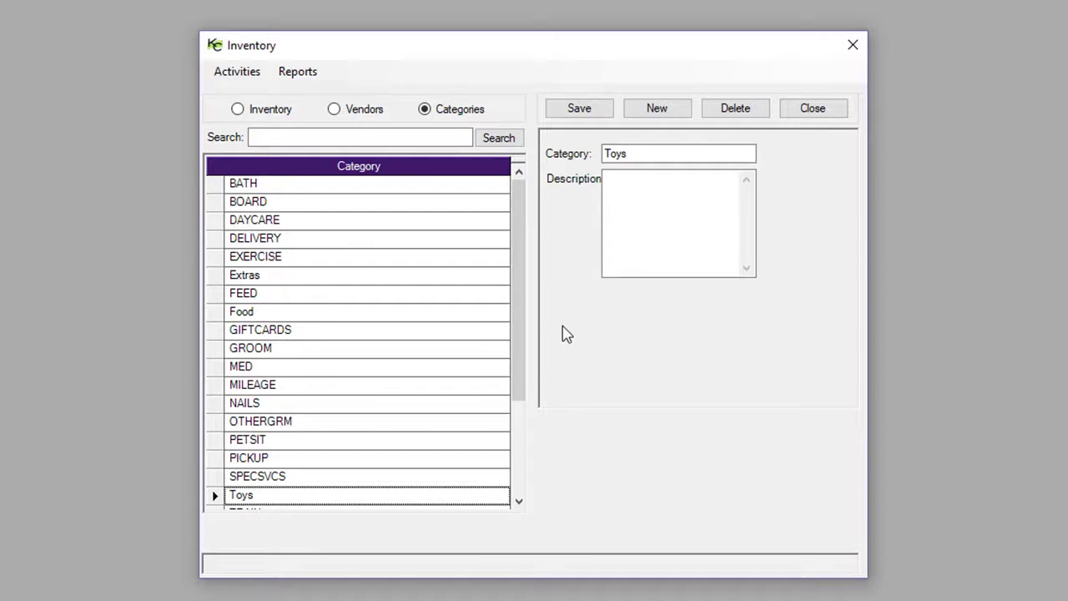
left_click(659, 113)
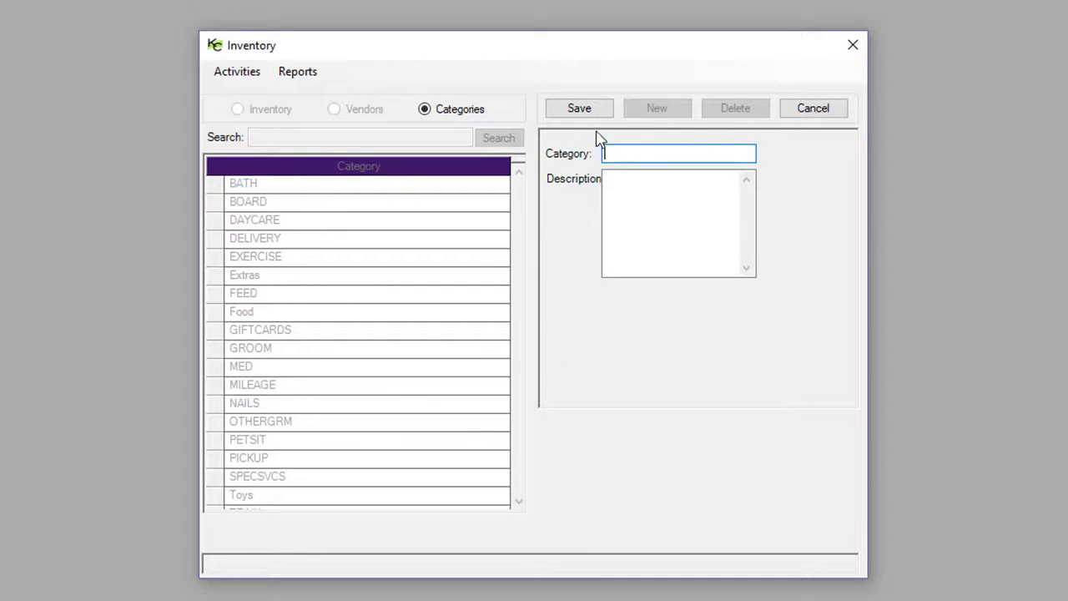
left_click(814, 114)
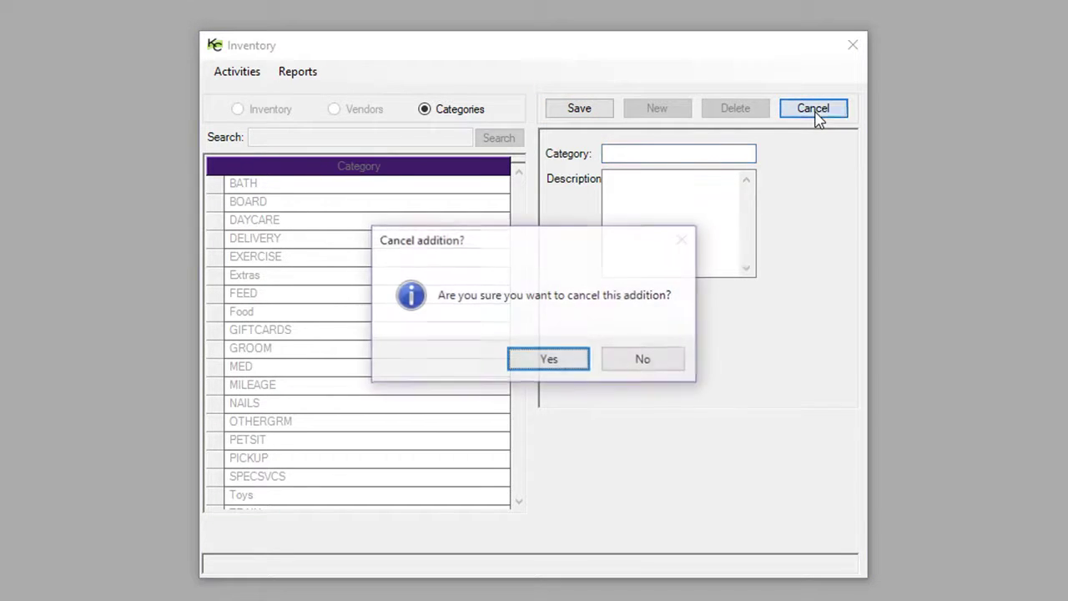
left_click(543, 360)
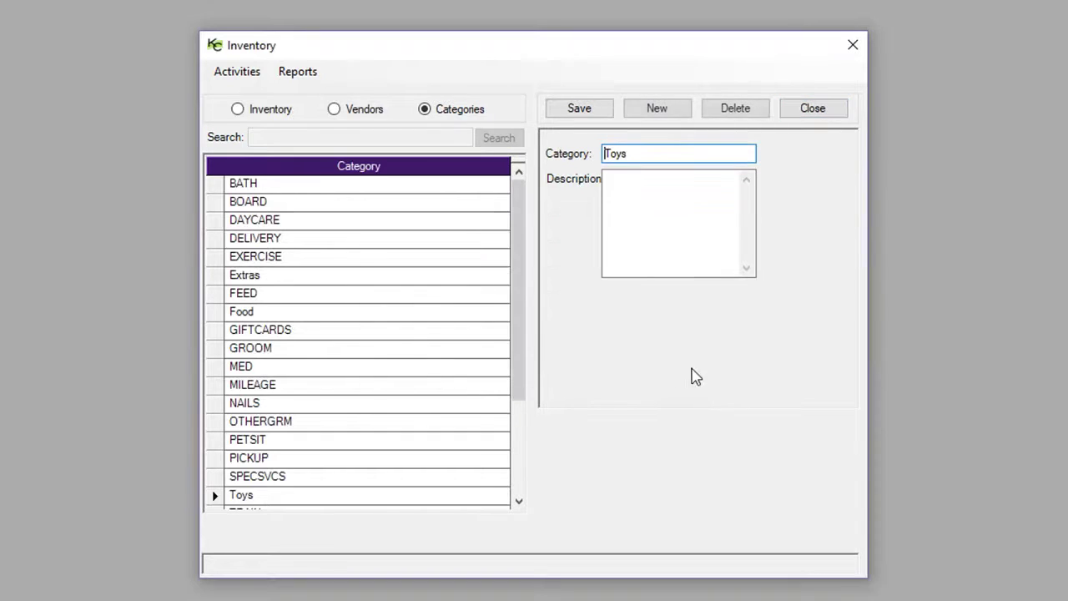
View the Extras category record and switch to the vendor list.
left_click(262, 284)
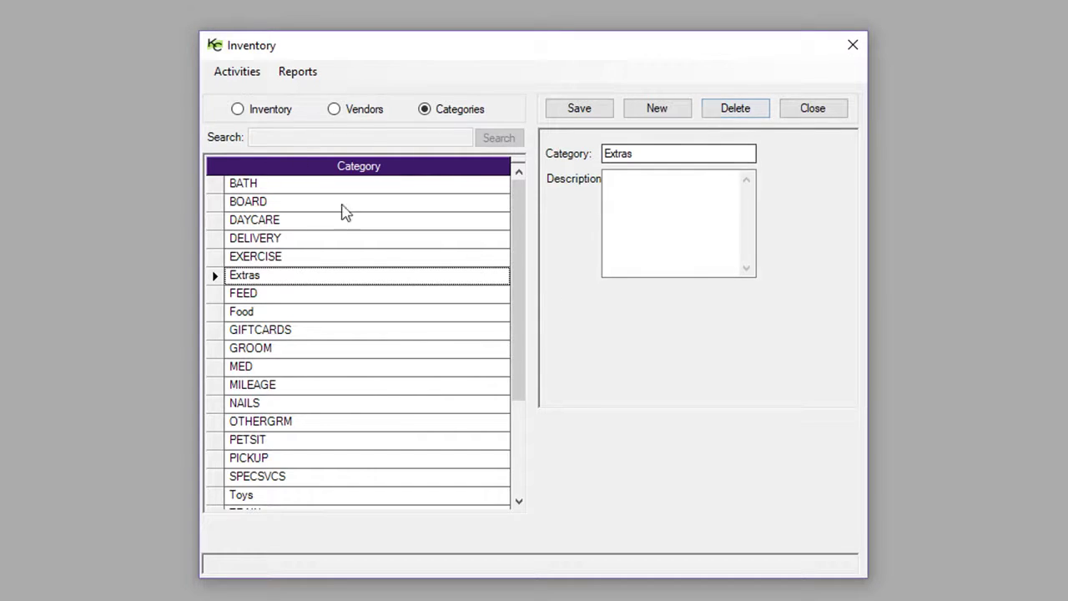
left_click(365, 116)
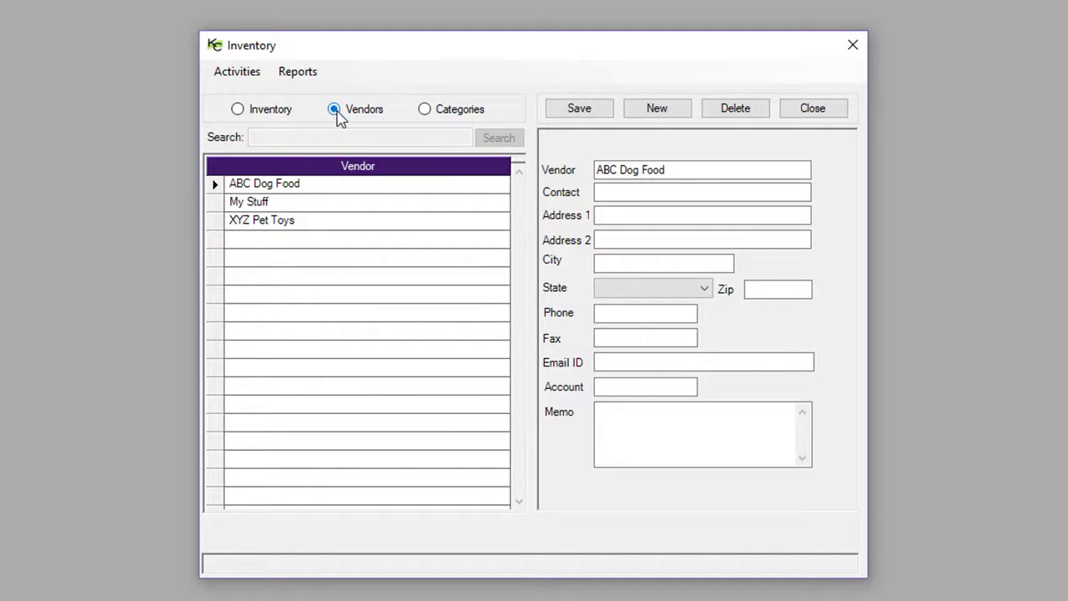
left_click(641, 115)
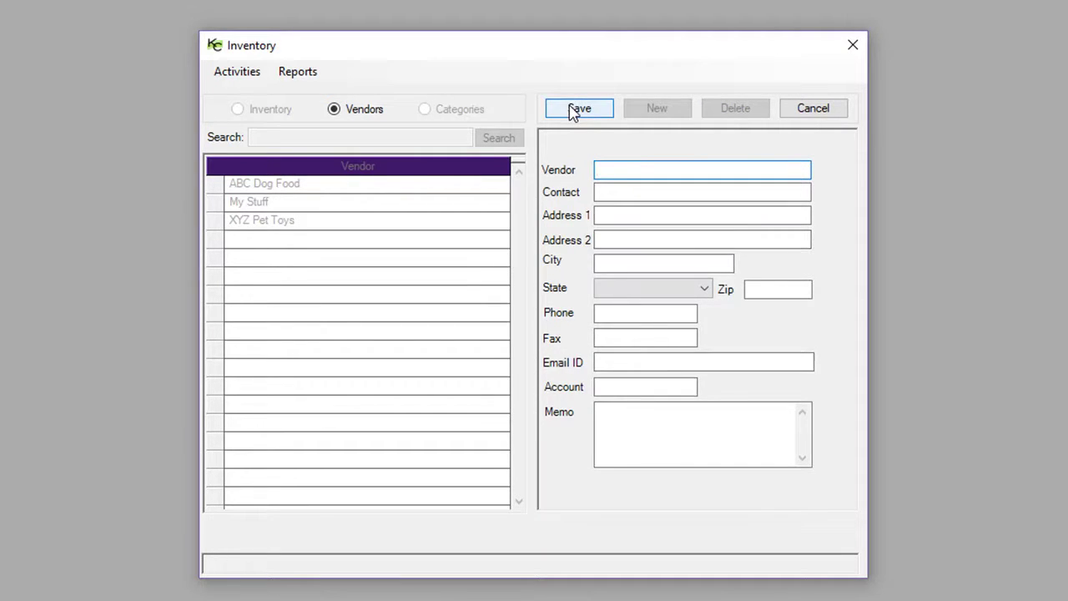
left_click(806, 111)
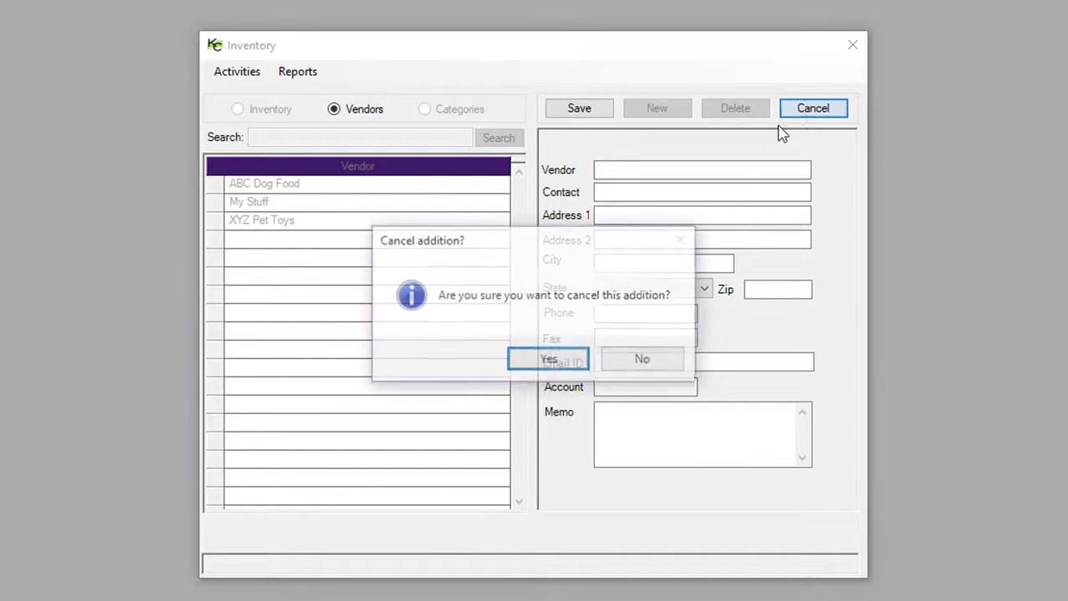
left_click(549, 360)
View the My Stuff vendor record and return to the inventory item list.
left_click(293, 205)
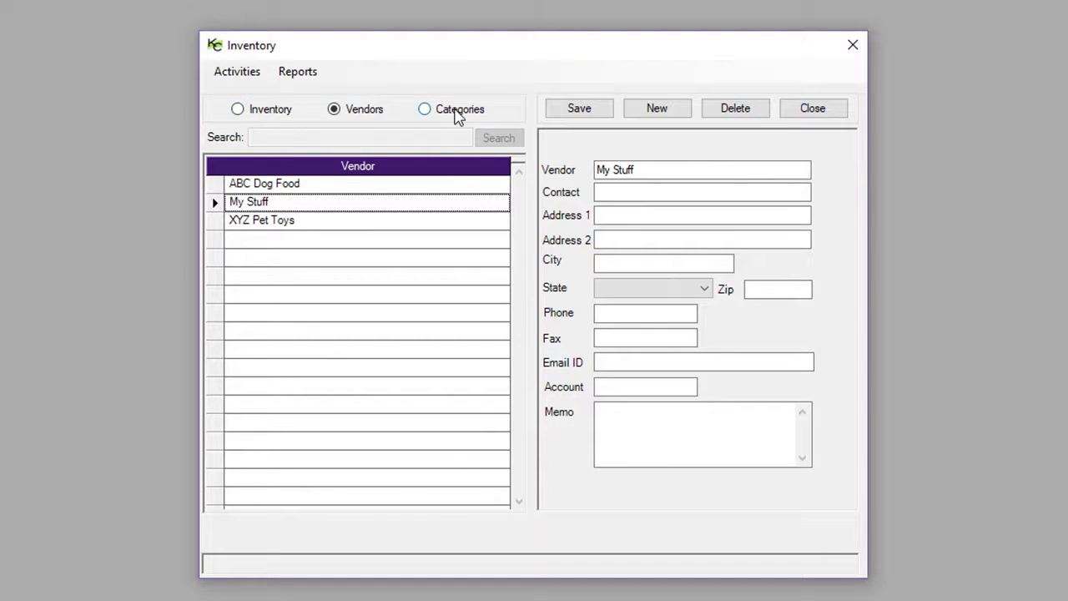
left_click(239, 110)
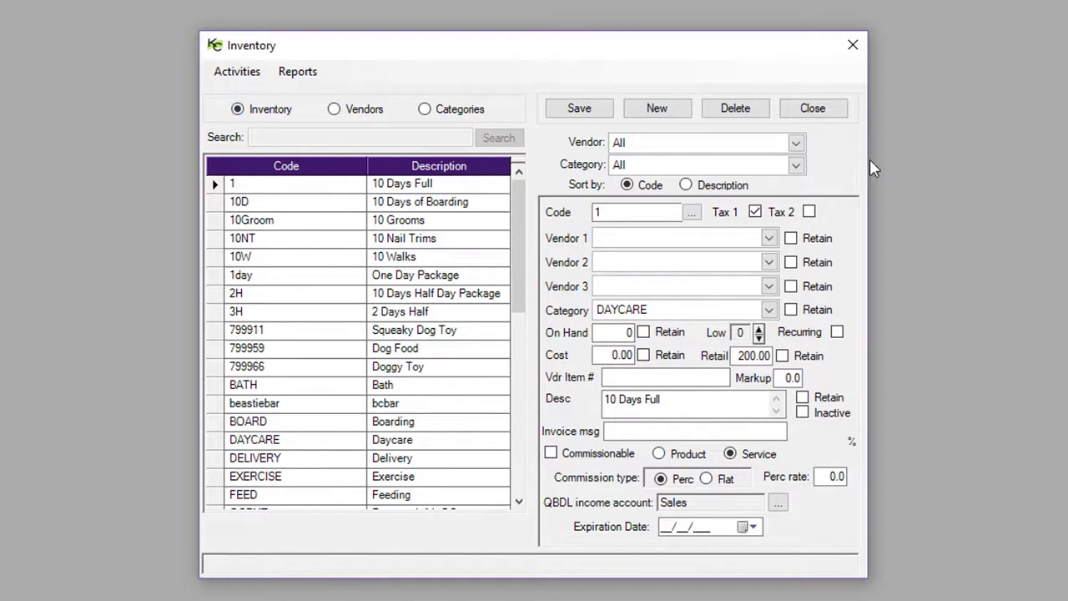
Start a new inventory item with code 1234, ABC Dog Food as Vendor 1 and XYZ Pet Toys as Vendor 2.
left_click(649, 113)
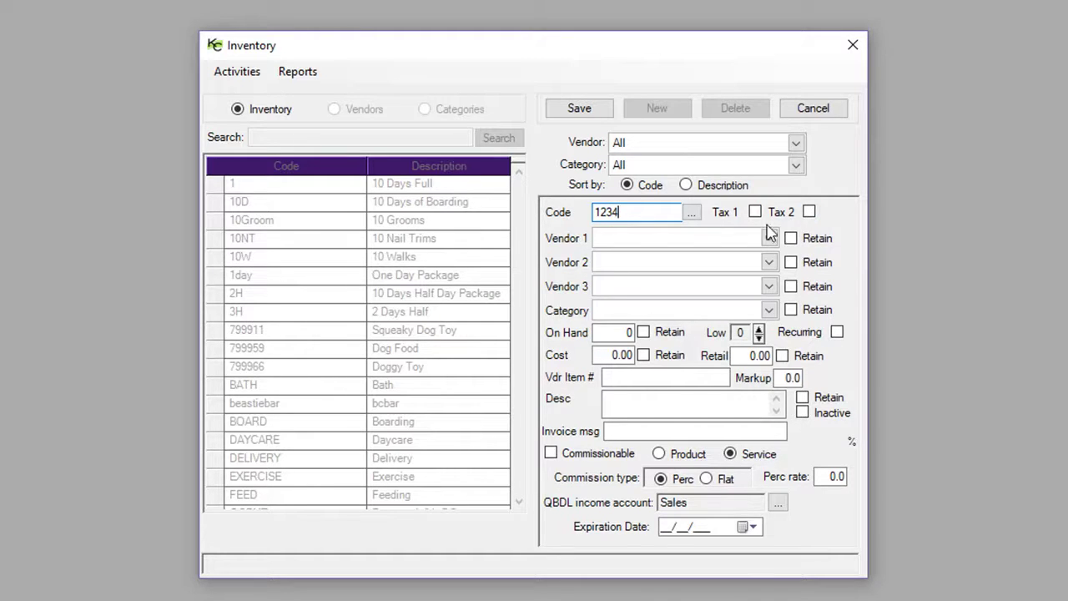
left_click(768, 240)
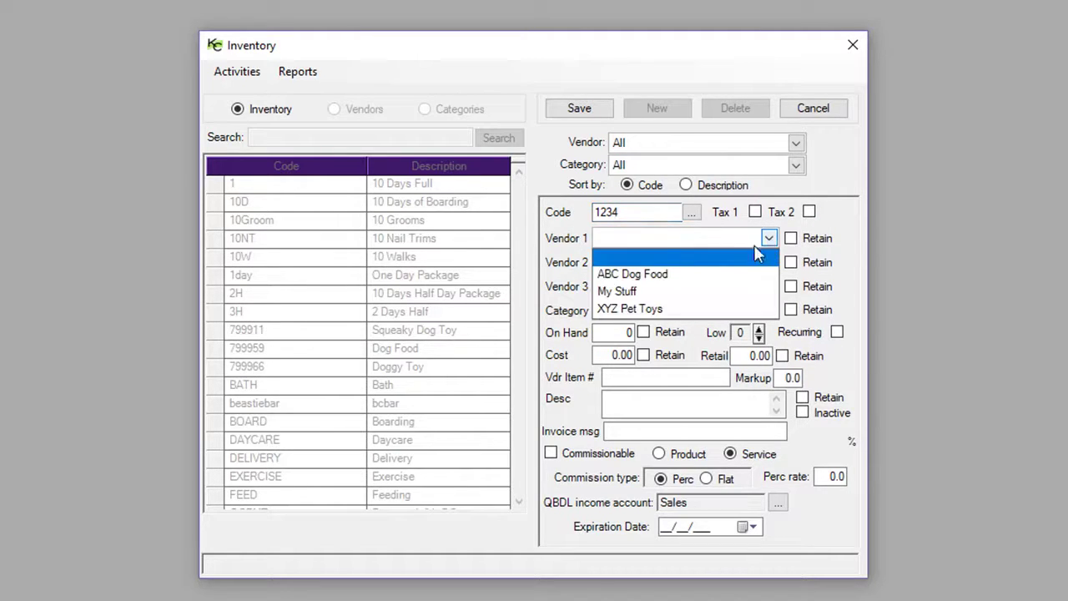
left_click(632, 277)
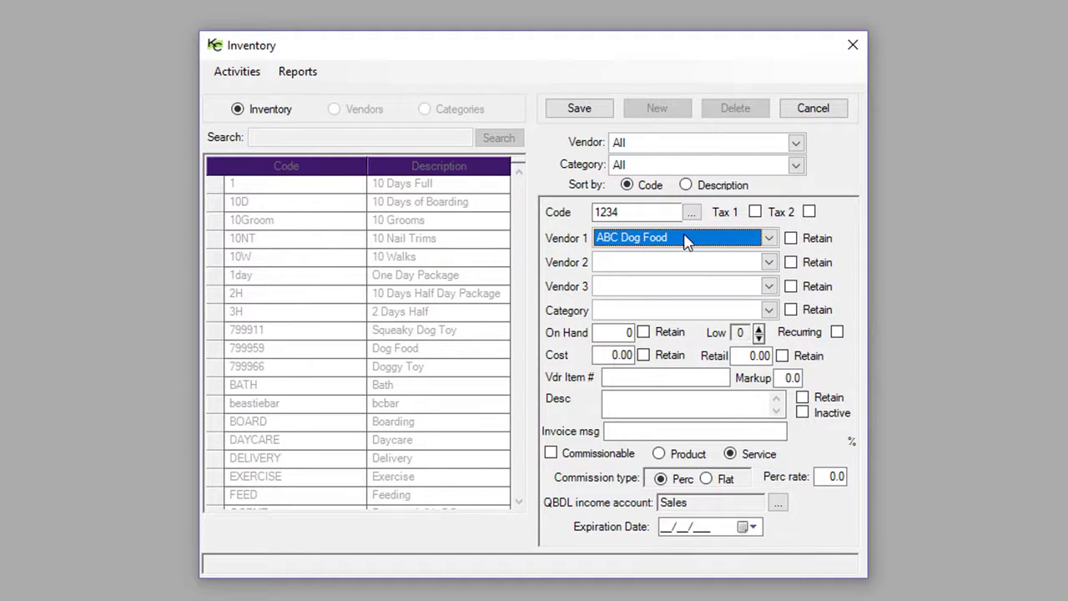
left_click(770, 263)
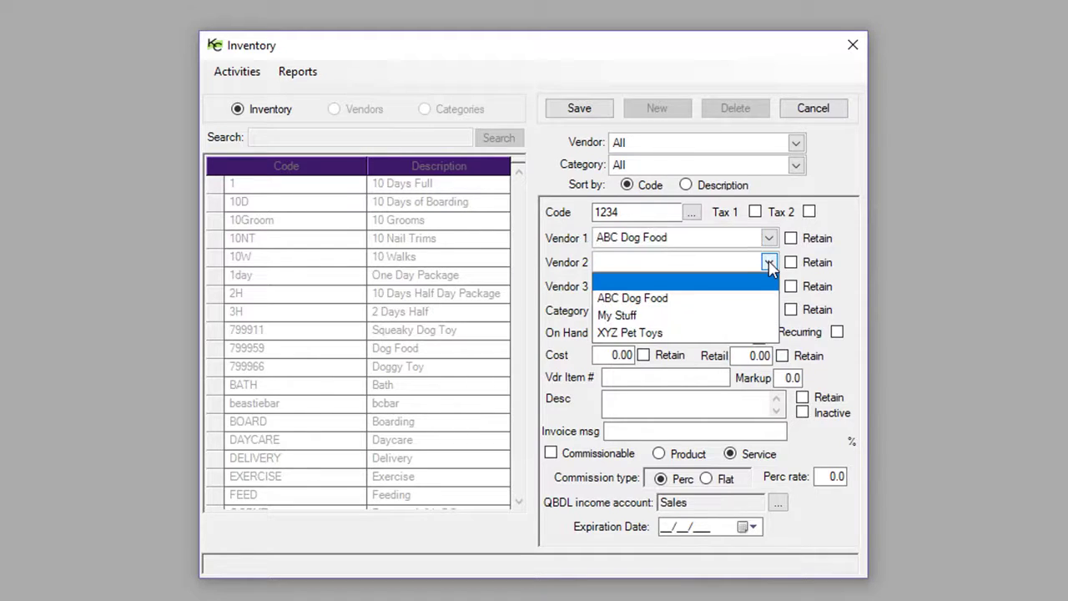
left_click(650, 334)
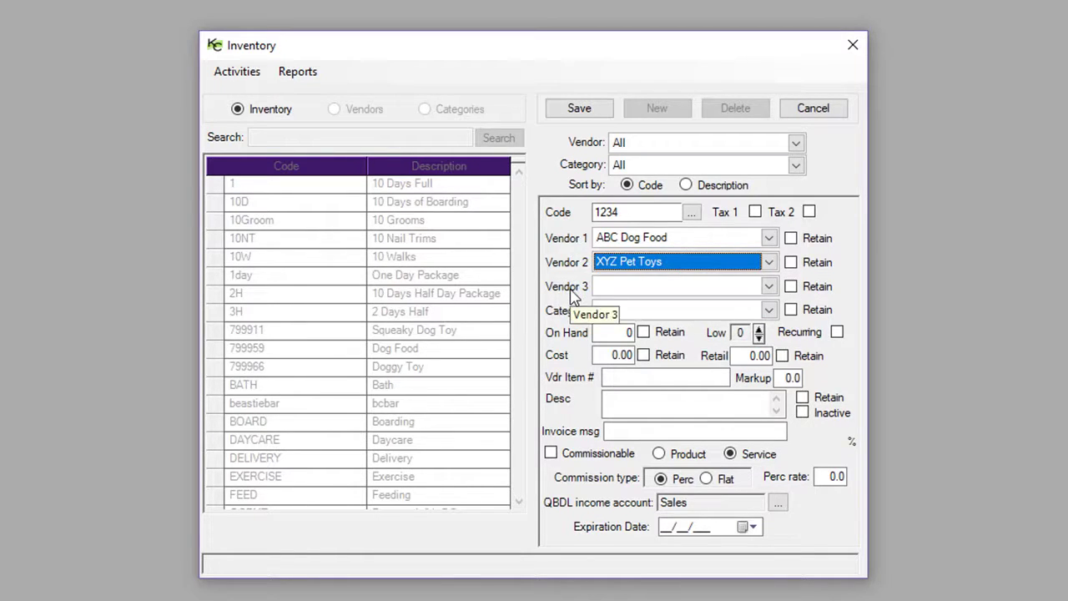
Assign the new item to the Toys category.
left_click(769, 310)
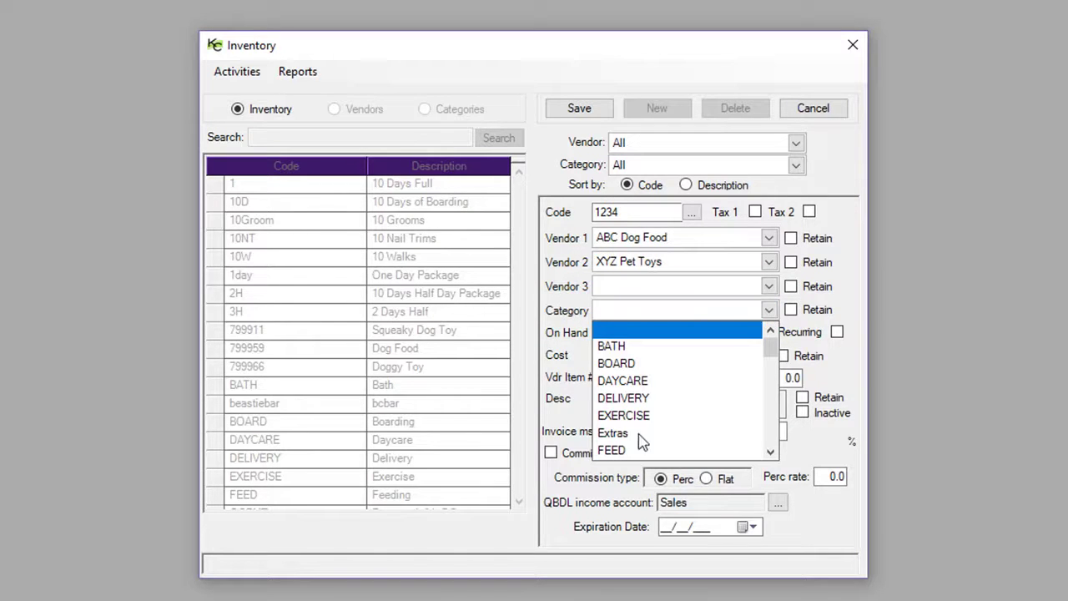
scroll(667, 421, "down", 2)
scroll(667, 421, "down", 2)
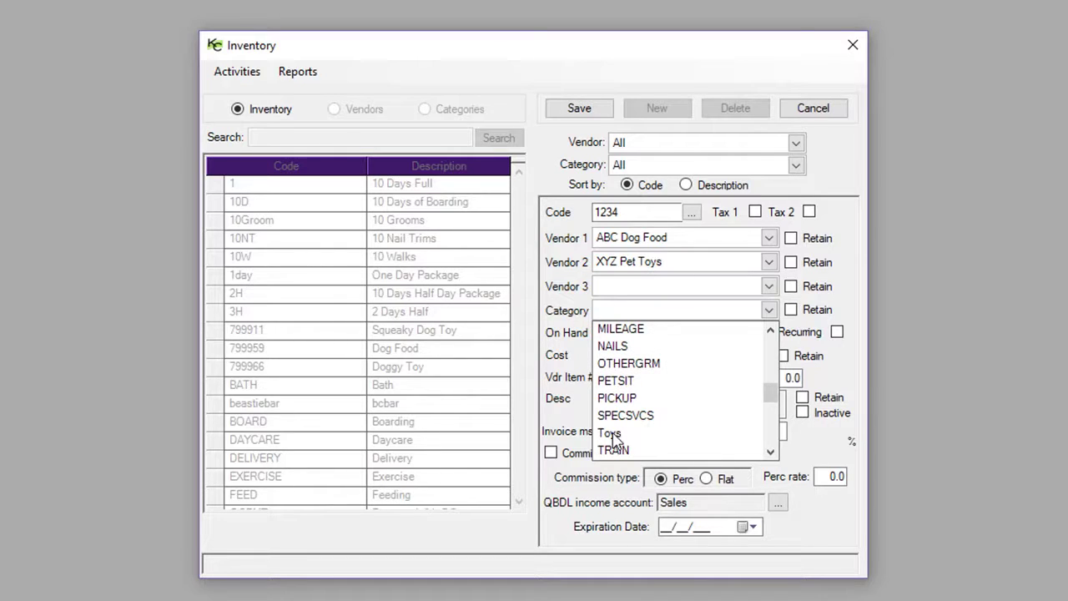
left_click(611, 434)
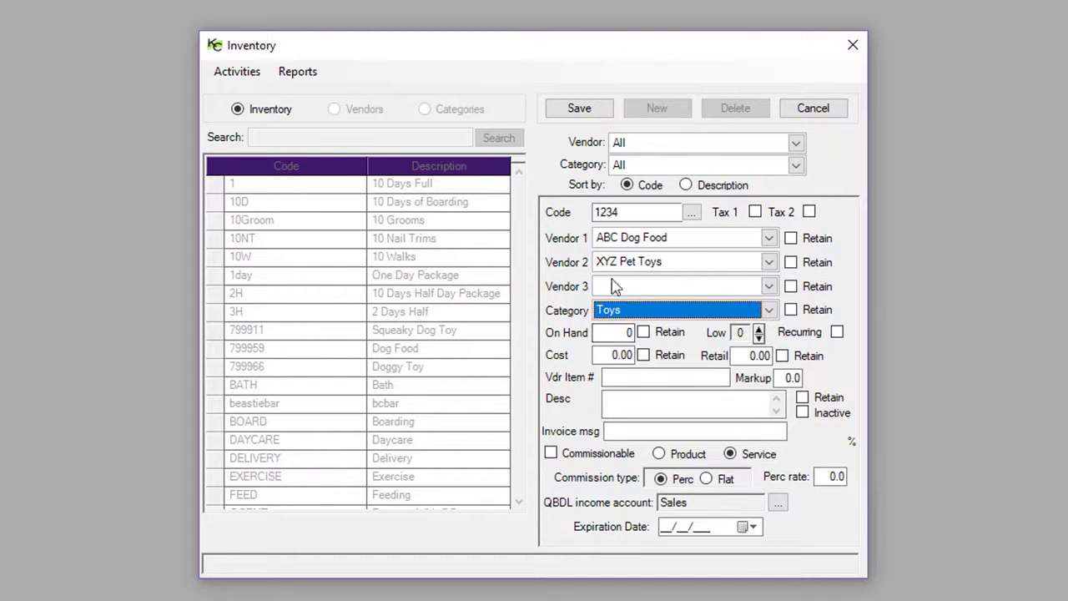
Set the item's on-hand quantity to 10, its low level to 2 and its cost to 1.00.
left_click(616, 332)
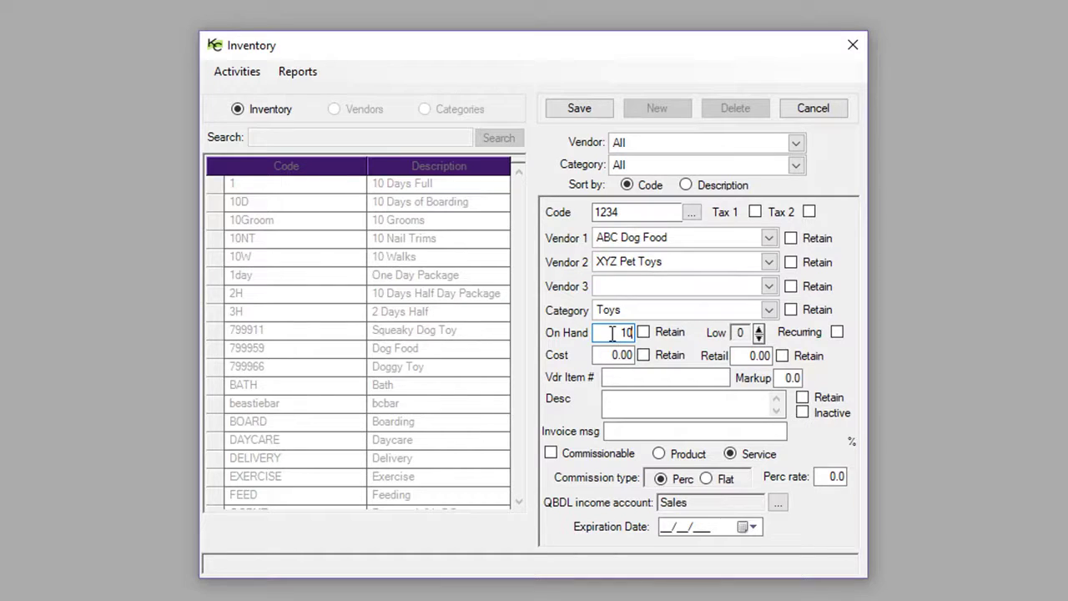
left_click(759, 332)
left_click(597, 355)
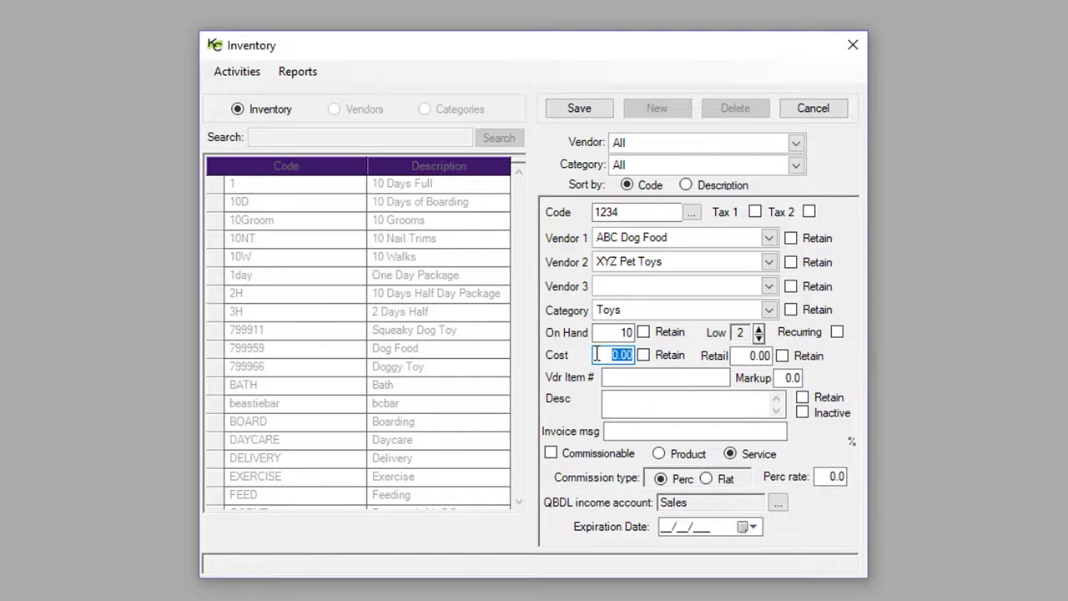
type("1.00")
Enter a retail price of 5.00 for the item and clear it again.
left_click(736, 355)
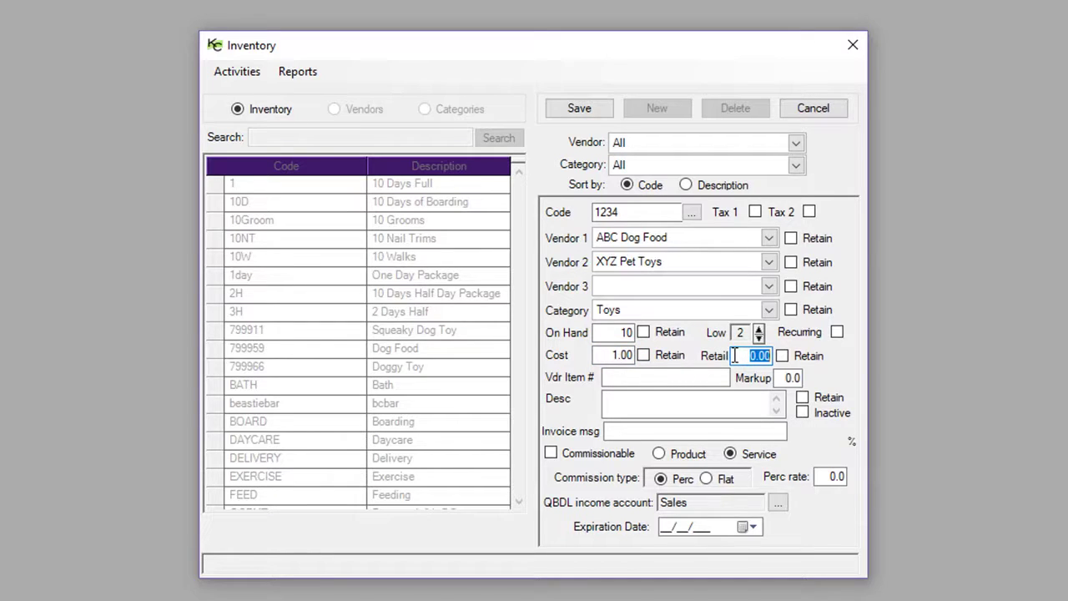
type("5.00")
left_click(788, 378)
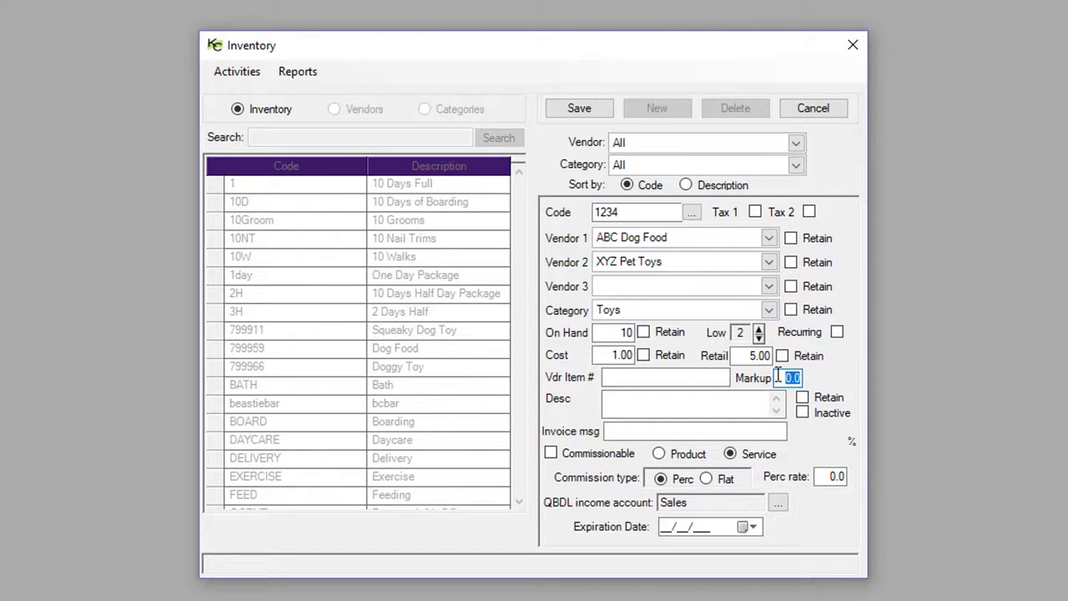
left_click(754, 356)
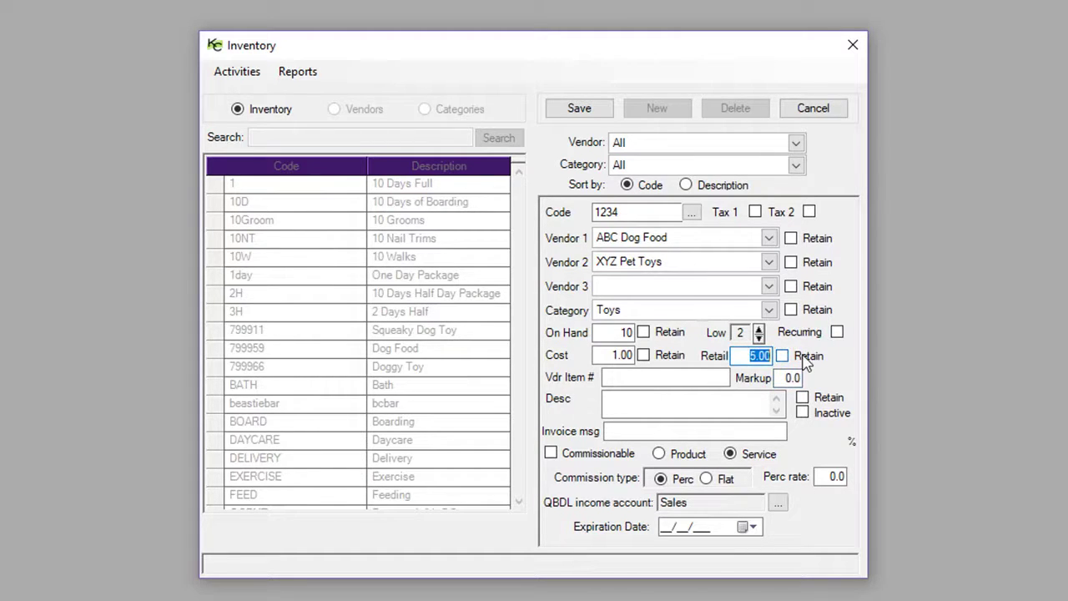
key("BackSpace")
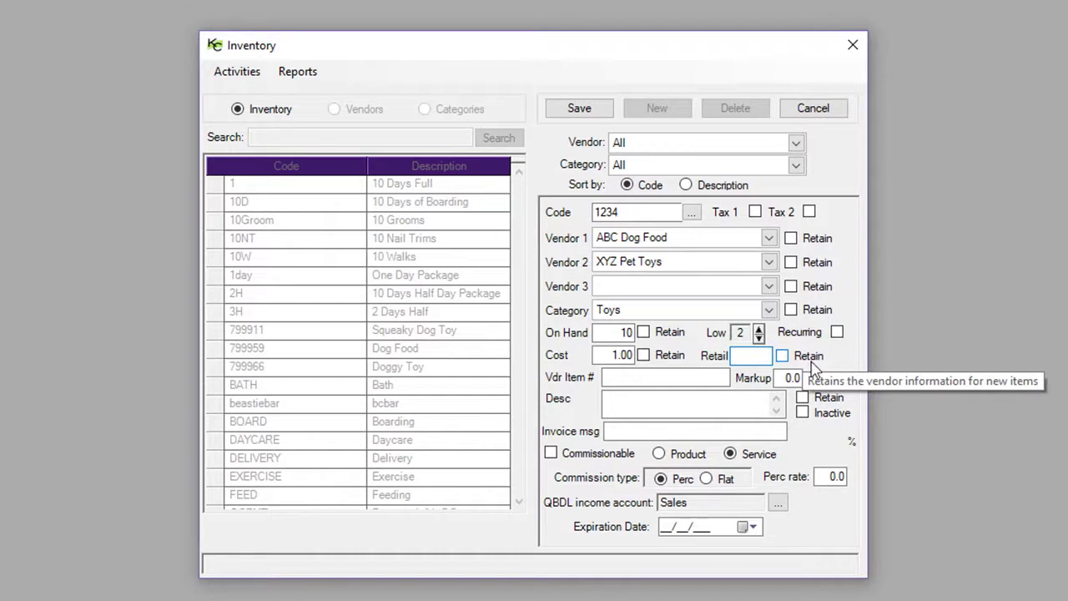
Set the item's markup to 50 and go to the vendor item number.
left_click(784, 376)
type("50")
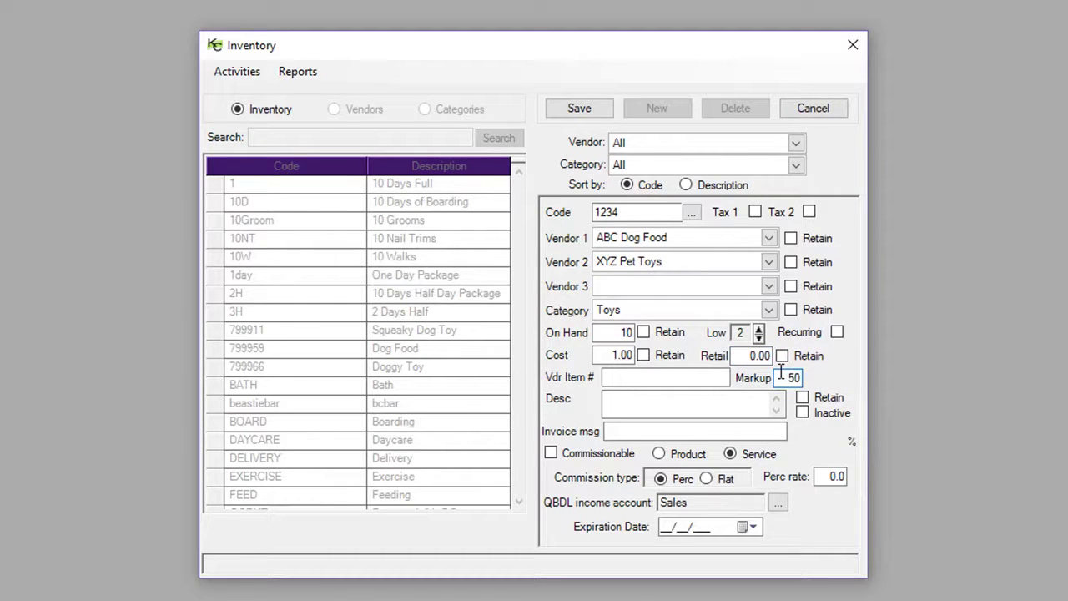
left_click(705, 378)
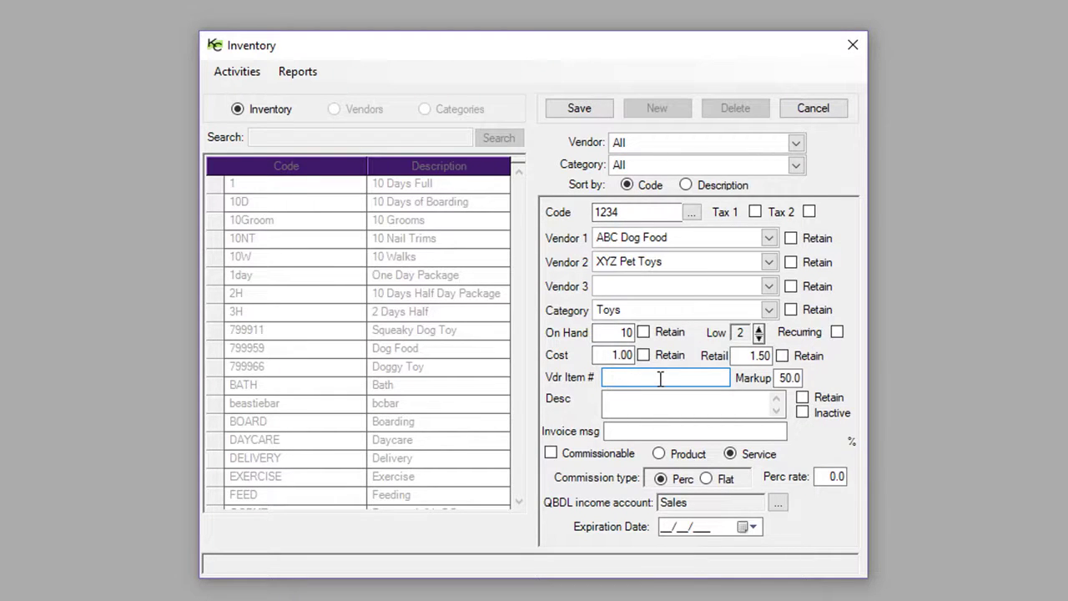
Describe the item as Dog Toys and classify it as a product.
left_click(629, 405)
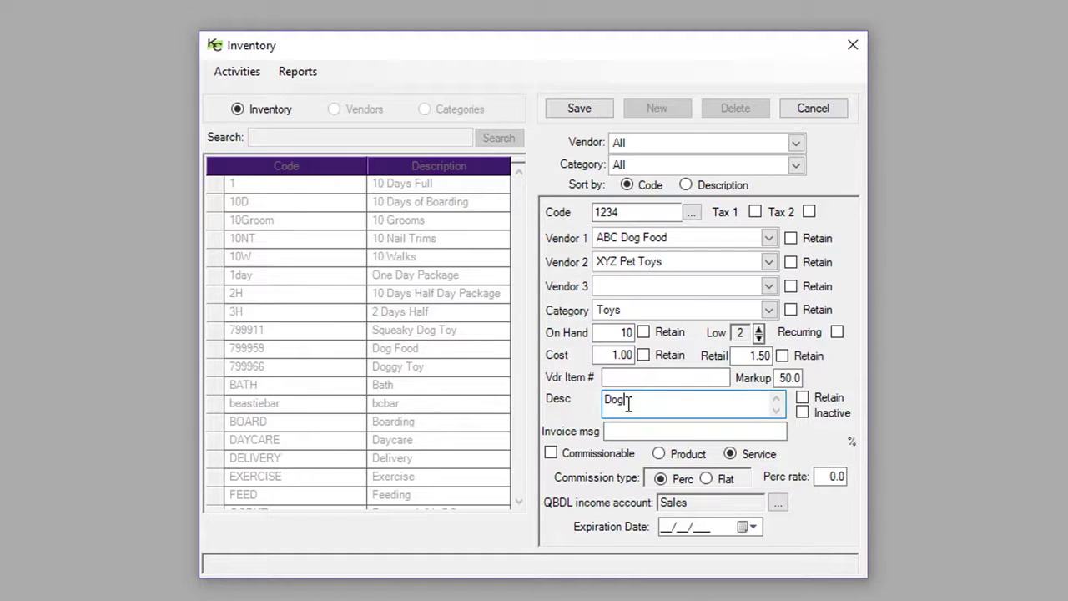
type("ys")
left_click(638, 431)
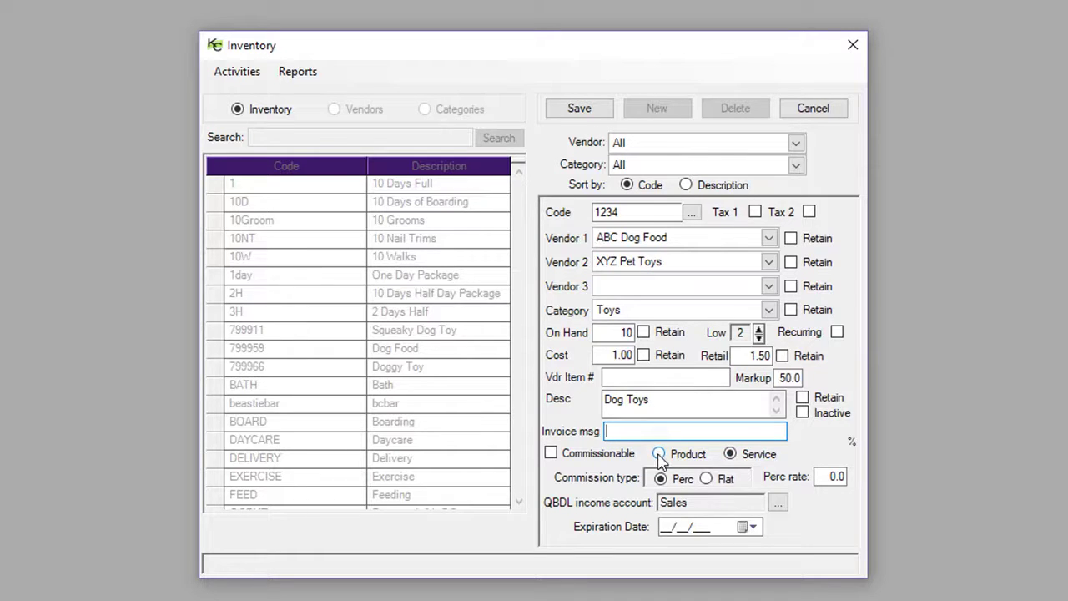
left_click(658, 456)
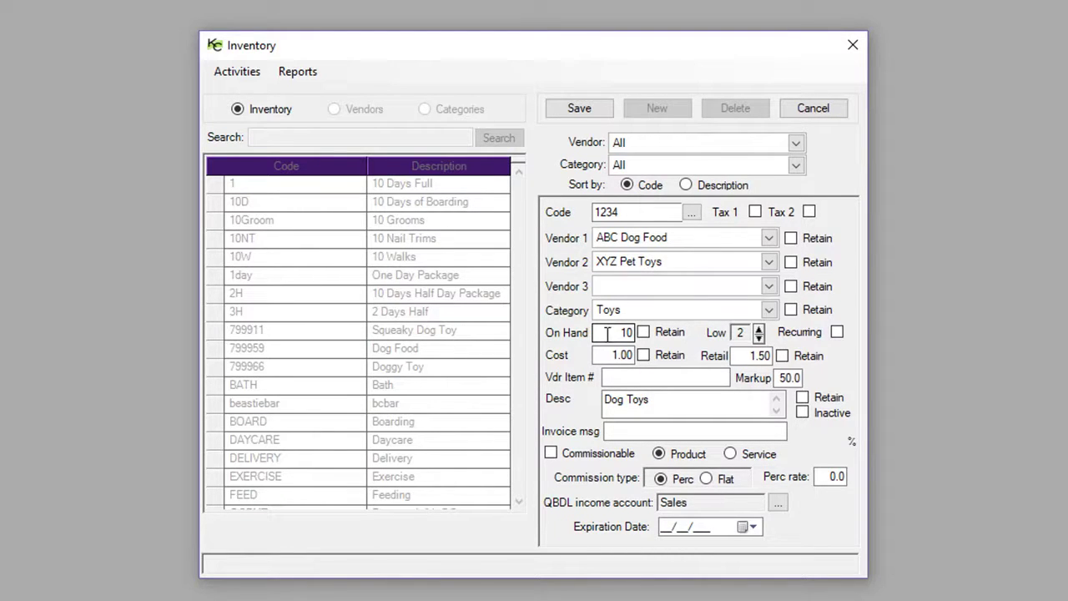
left_click(567, 462)
left_click(563, 455)
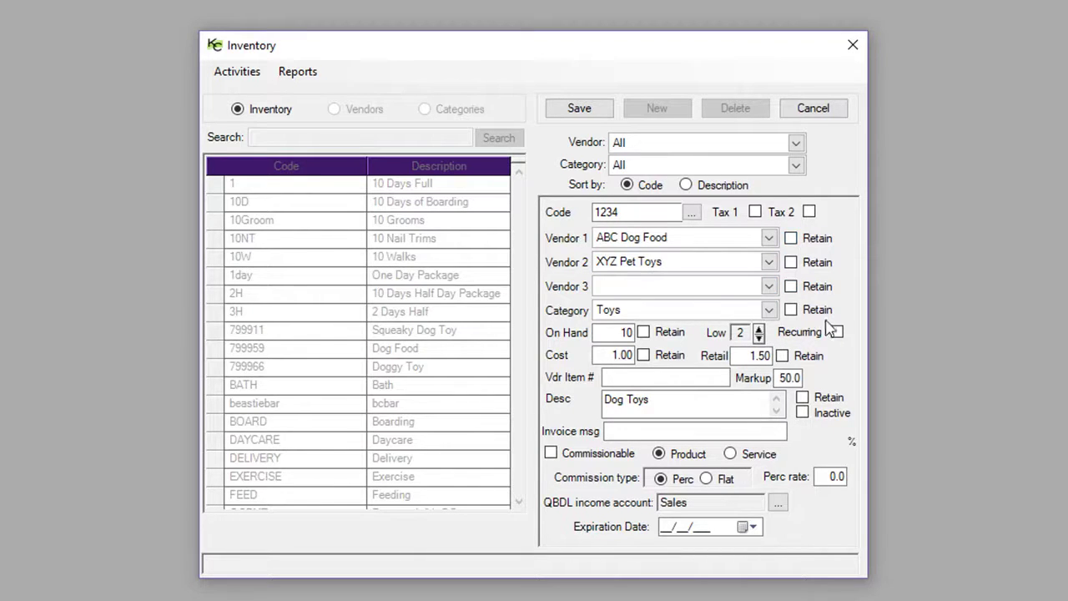
Save the Dog Toys item with Vendor 1 retained for new items and start another inventory item.
left_click(790, 238)
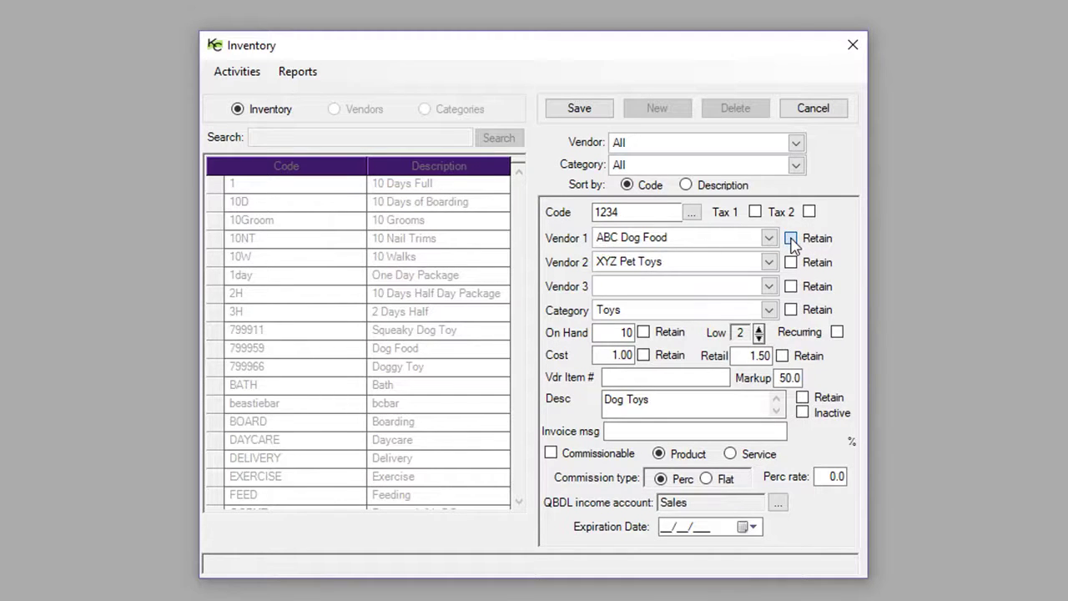
left_click(580, 114)
left_click(648, 111)
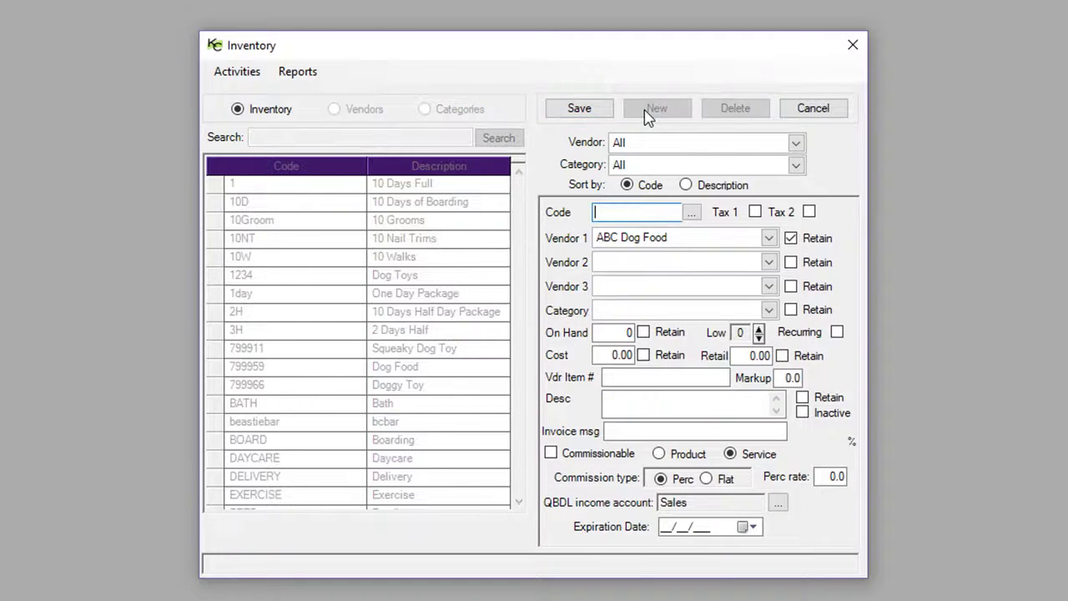
Turn off retaining Vendor 1 and cancel adding the new inventory item.
left_click(790, 239)
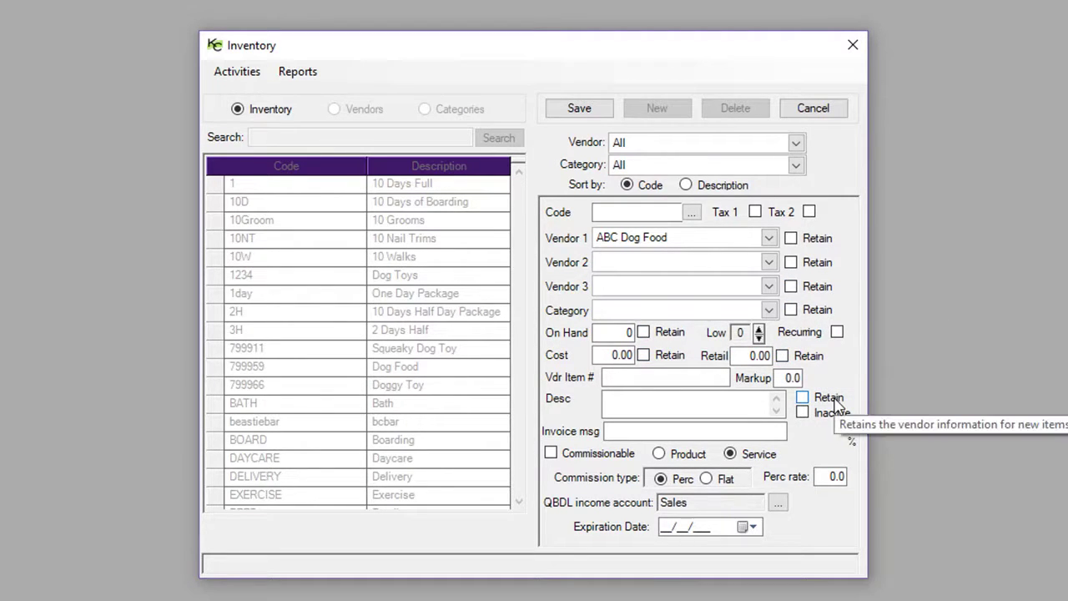
left_click(814, 112)
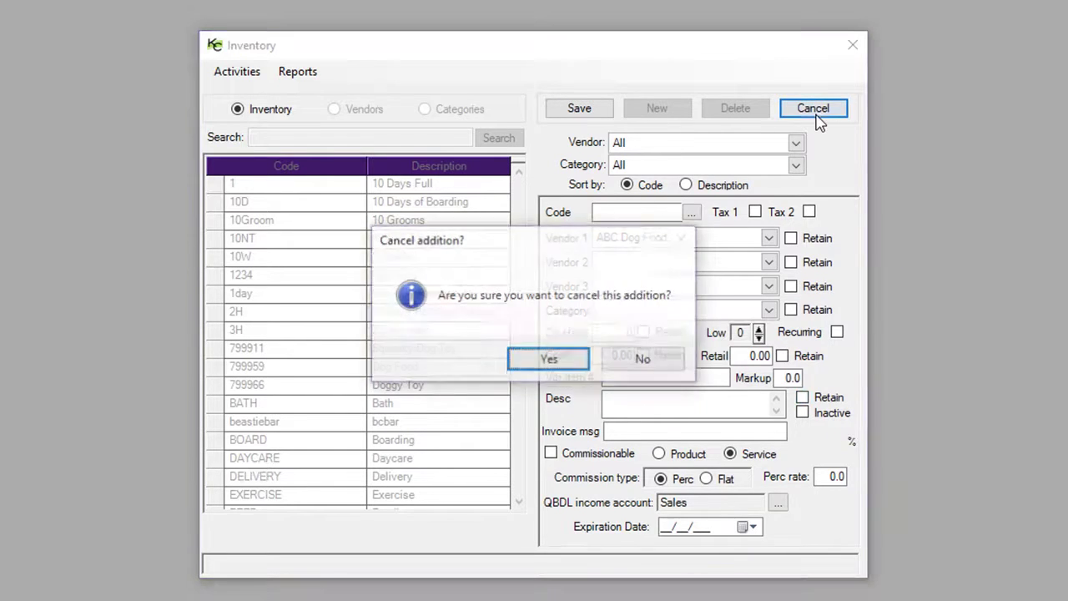
left_click(548, 359)
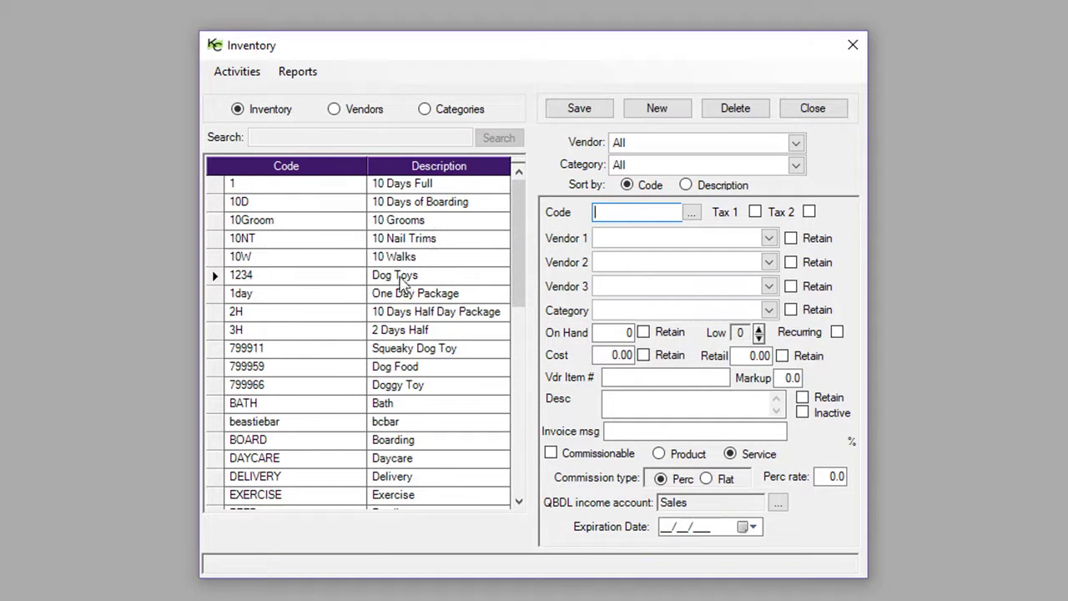
Turn the Recurring option on and off again, and sort the inventory list by description and back by code.
left_click(837, 333)
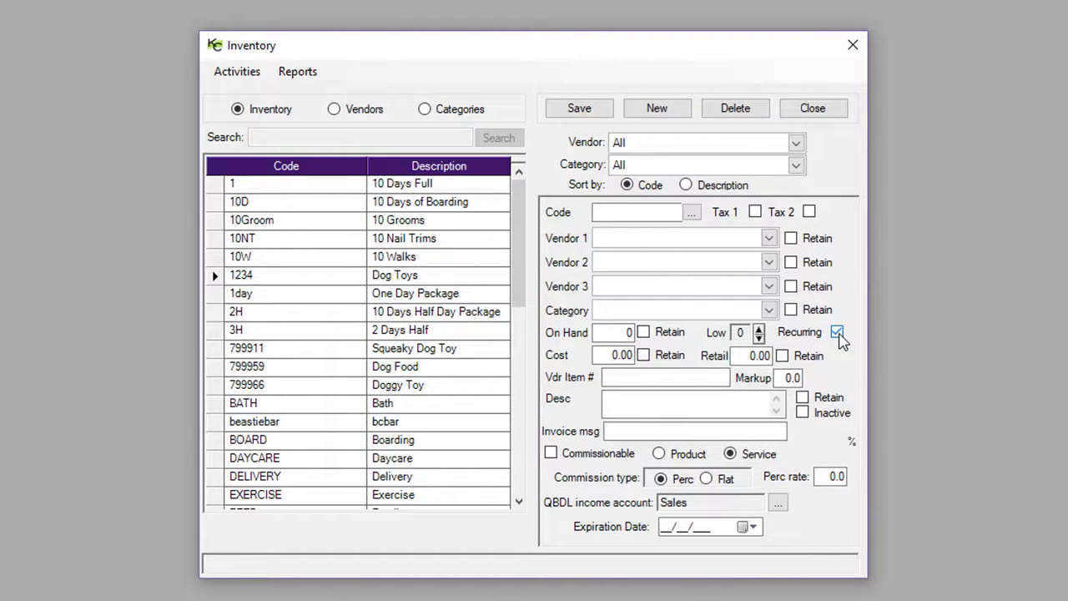
left_click(839, 333)
left_click(685, 185)
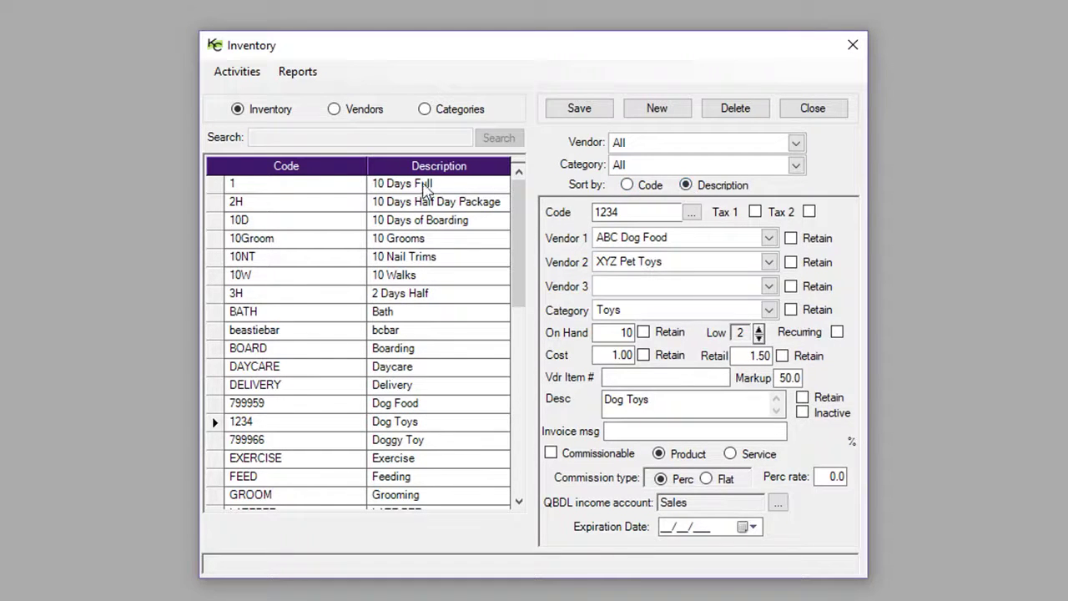
left_click(627, 185)
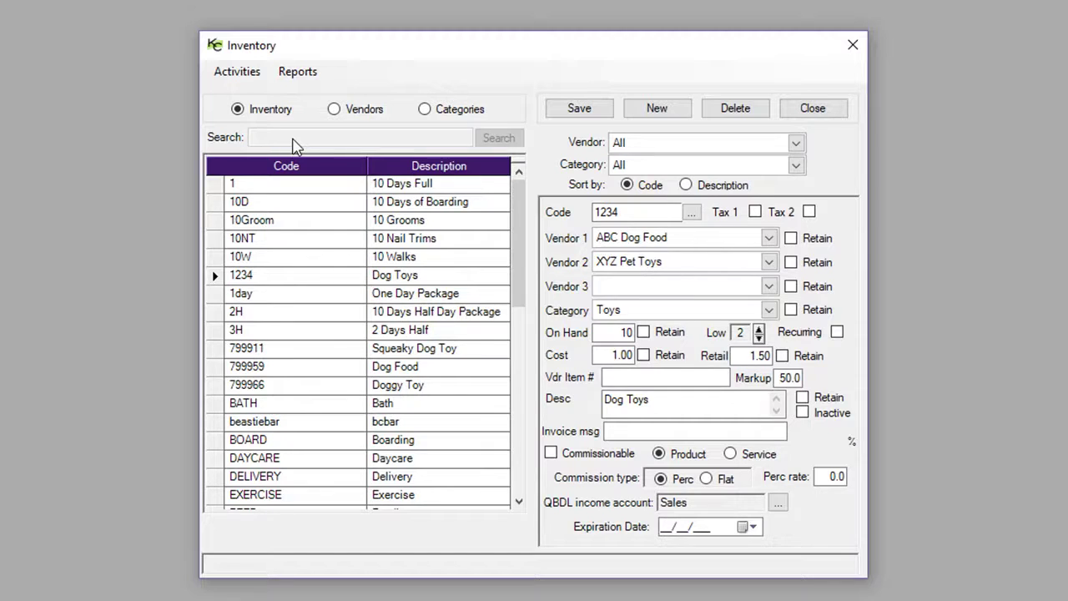
left_click(239, 75)
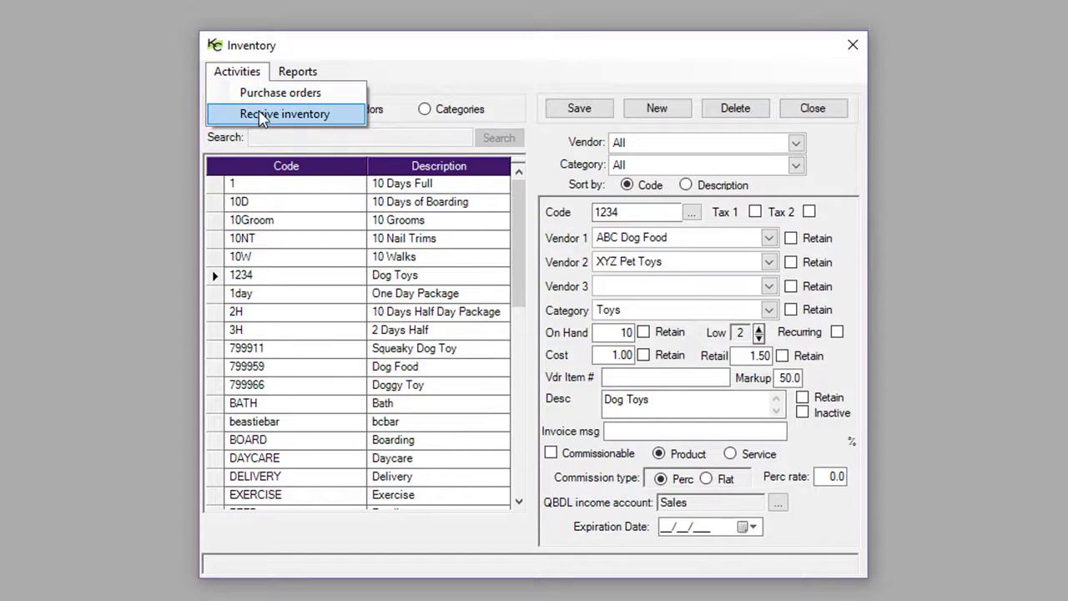
mouse_move(286, 77)
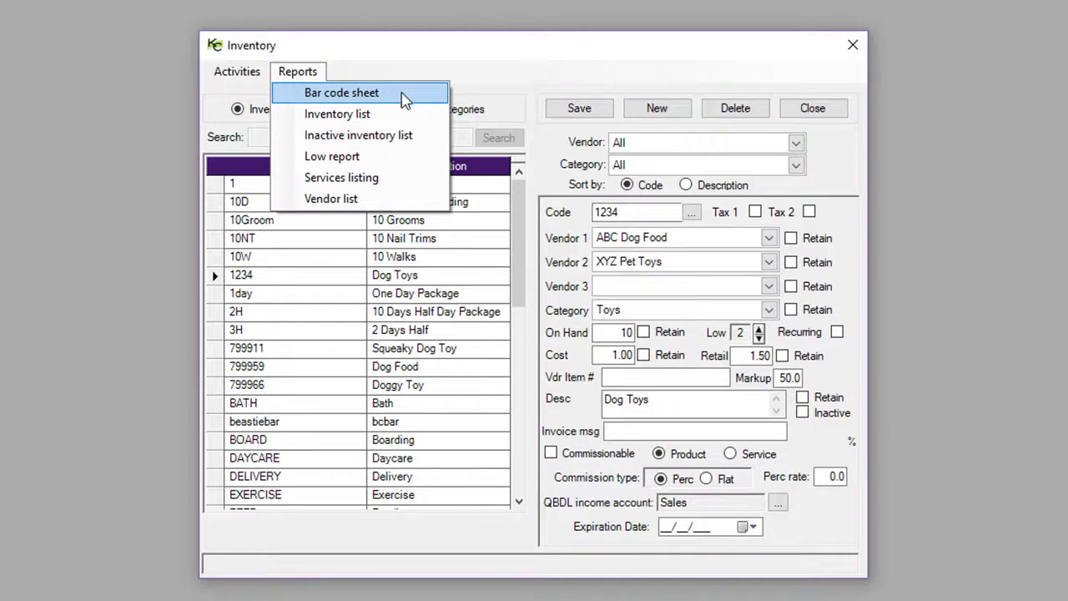
left_click(544, 170)
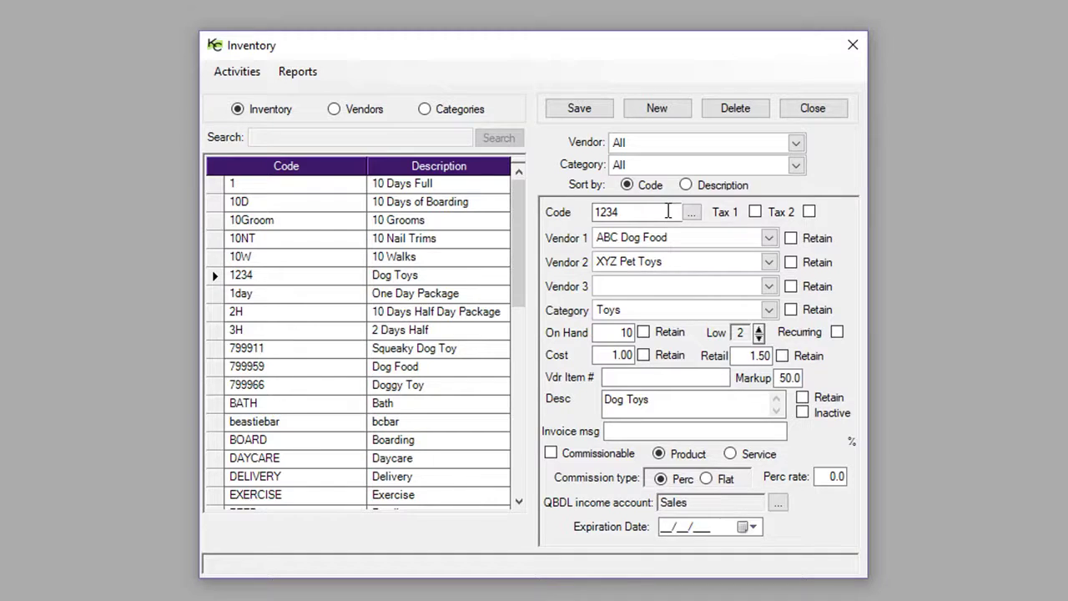
left_click(292, 72)
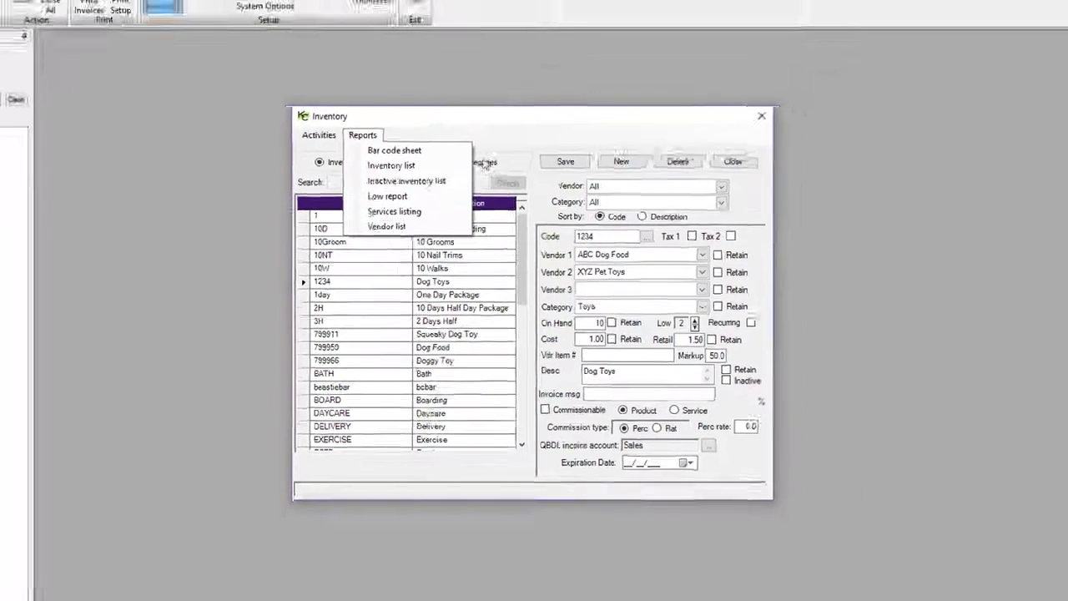
left_click(473, 72)
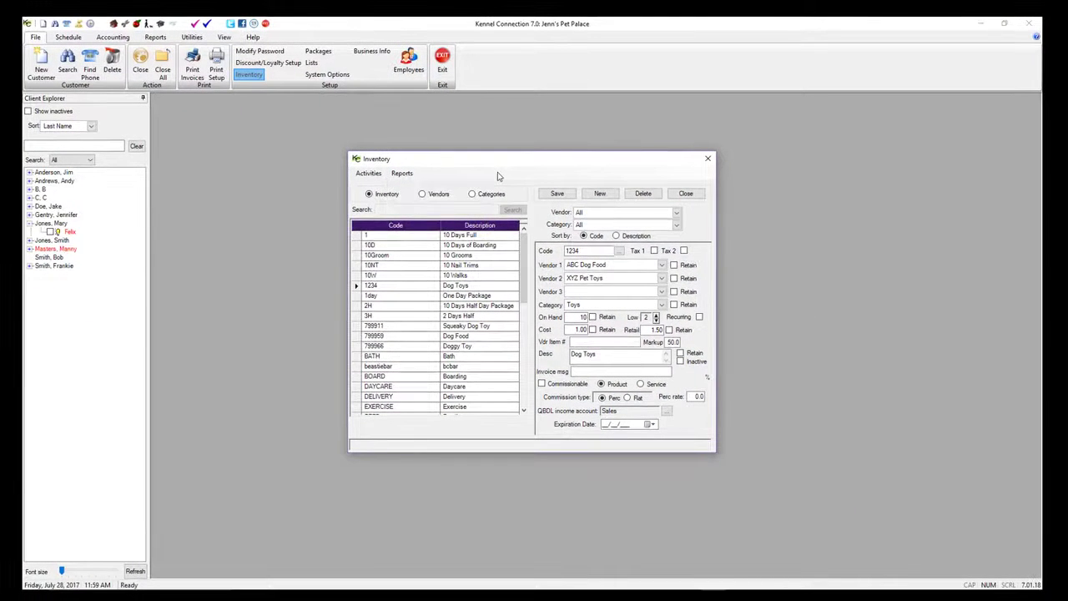